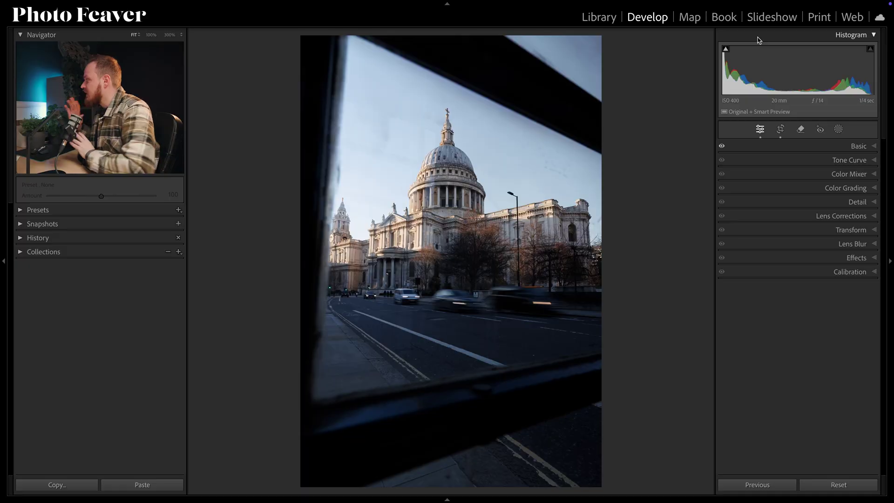
Step: Warm the white balance by setting Temp to 6500 in the Basic panel
left_click(851, 145)
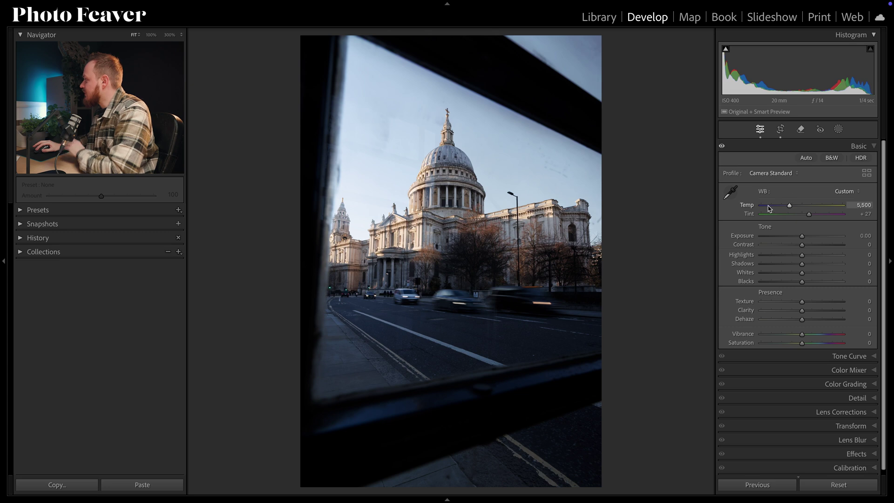
left_click(864, 205)
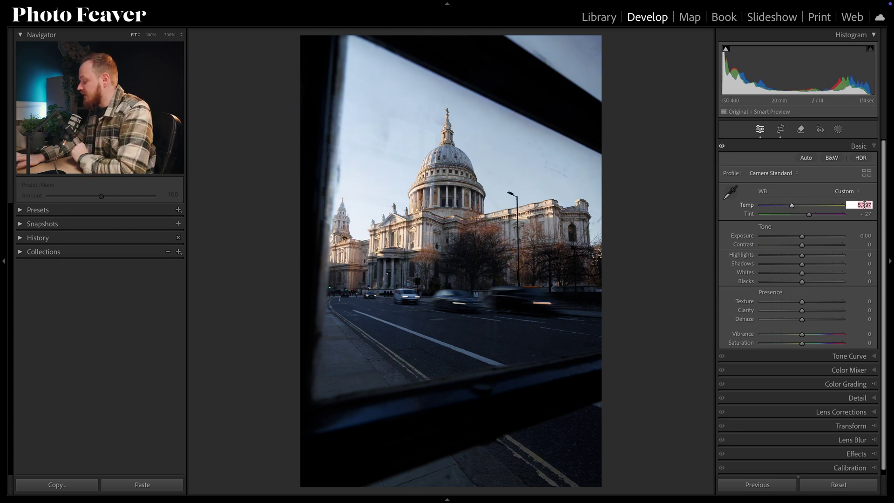
type("6500")
key("Return")
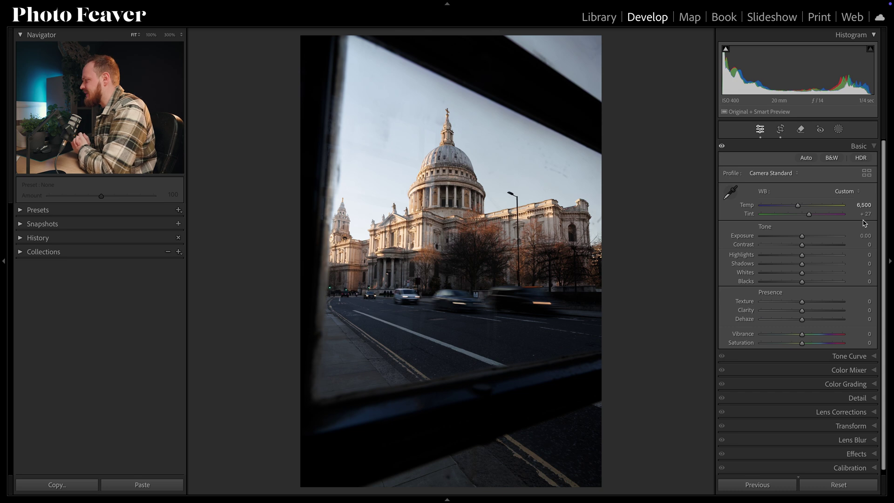
Step: Brighten Exposure to +0.50, pull Highlights down to -61 and add Clarity +11
left_click_drag(801, 238, 804, 240)
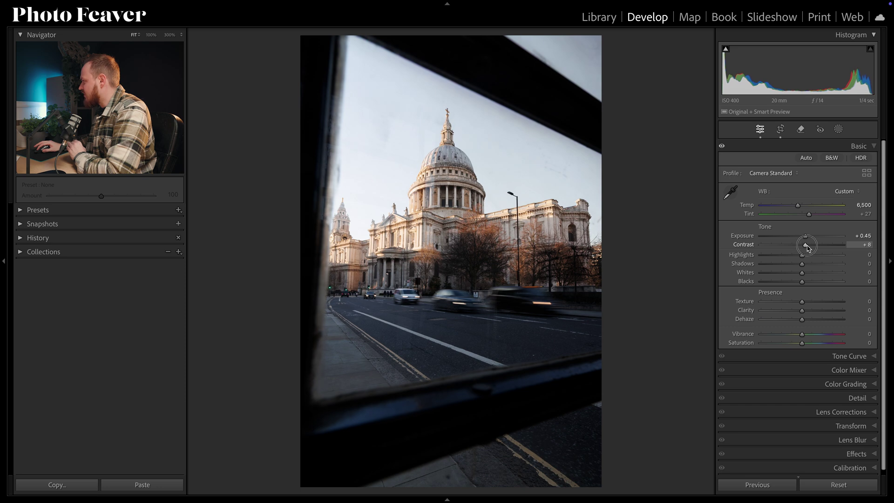
mouse_move(801, 255)
left_mouse_down()
mouse_move(781, 259)
mouse_move(814, 265)
left_mouse_up()
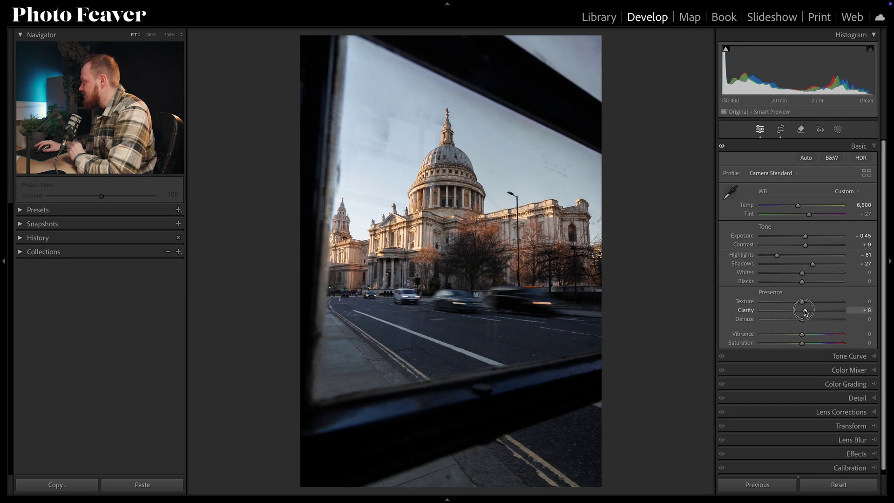
left_click_drag(806, 312, 806, 311)
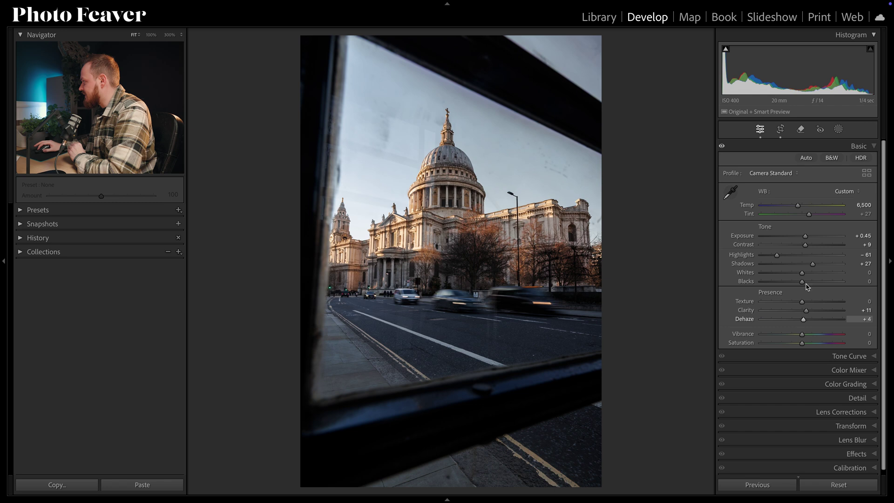
left_click_drag(806, 238, 807, 238)
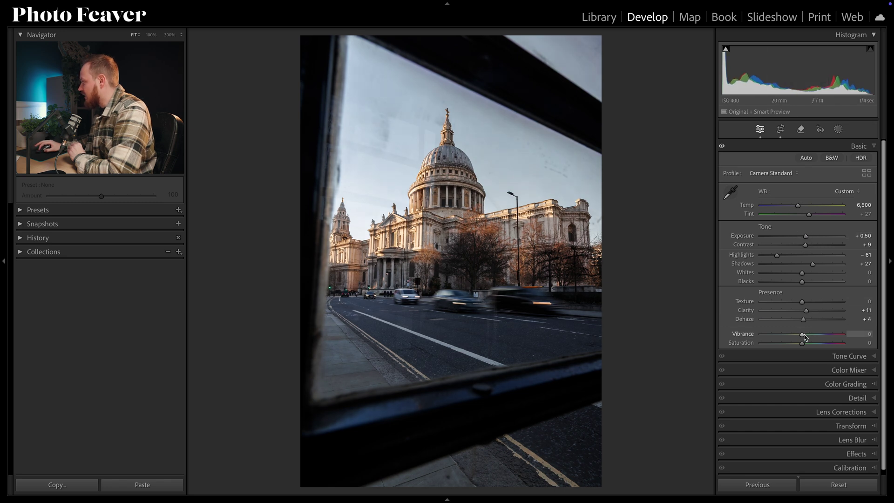
Step: Set Vibrance to +15 and leave Saturation at 0
left_click(865, 334)
type("15")
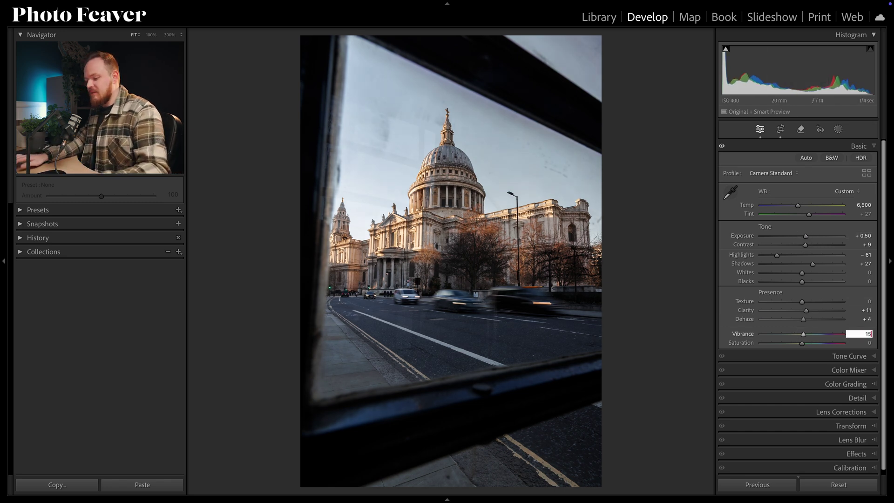
key("Tab")
type("7")
key("Tab")
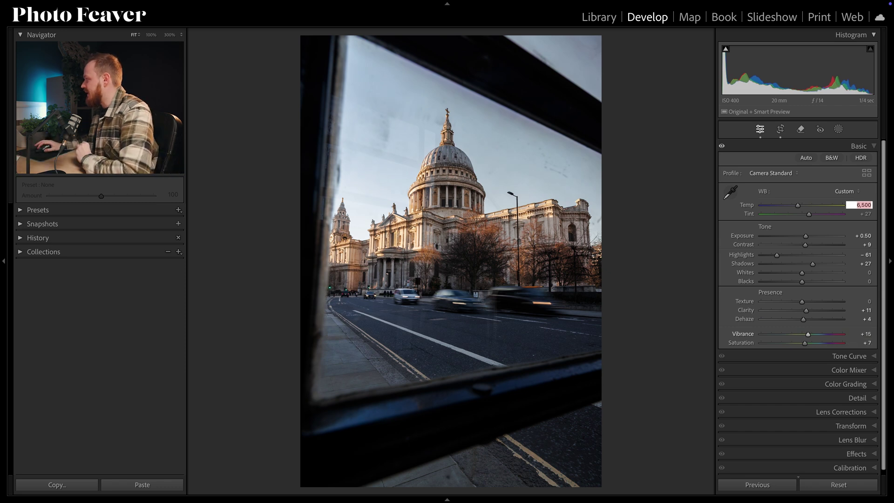
double_click(805, 343)
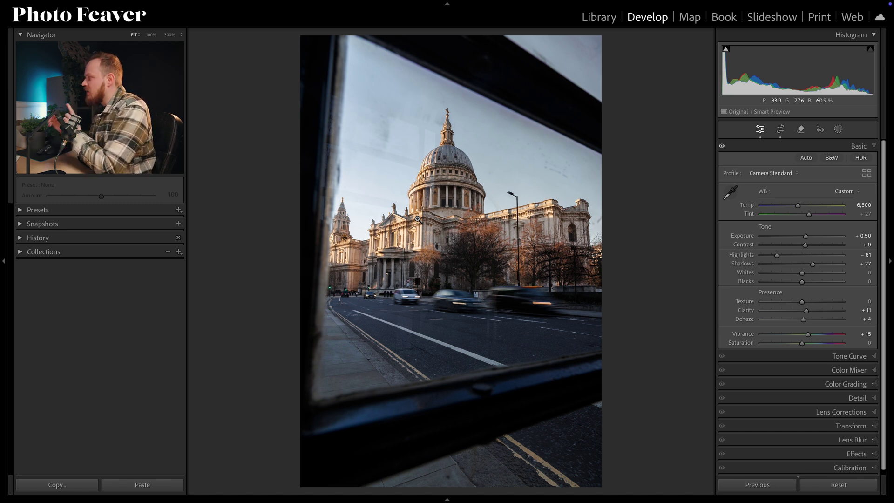
Step: Grade the Highlights wheel in Color Grading with Hue 35 and Saturation 20
left_click(853, 147)
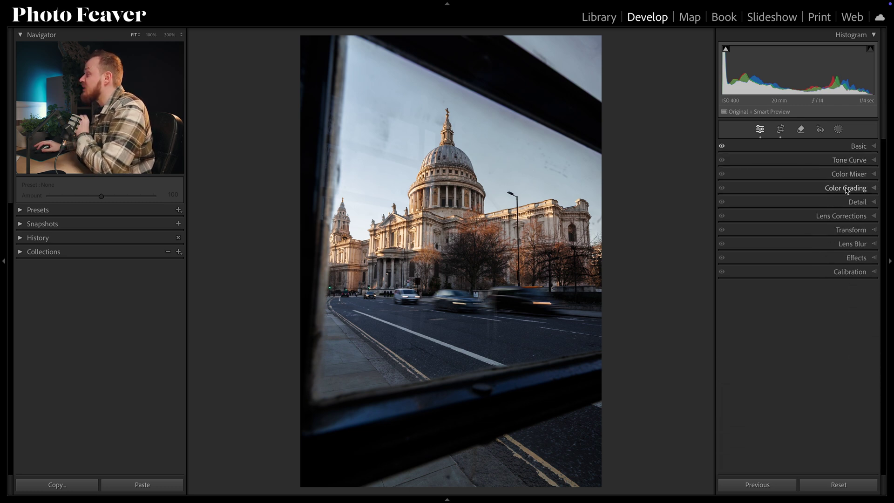
left_click(846, 189)
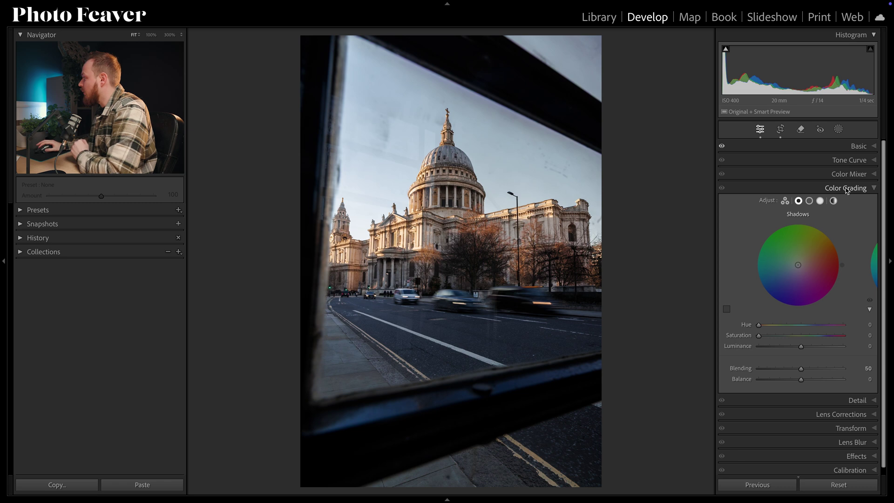
left_click(820, 201)
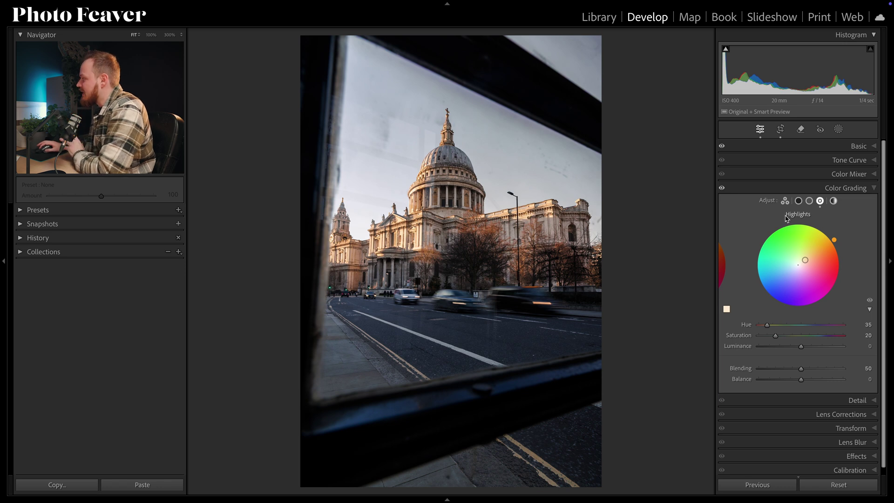
left_click(798, 200)
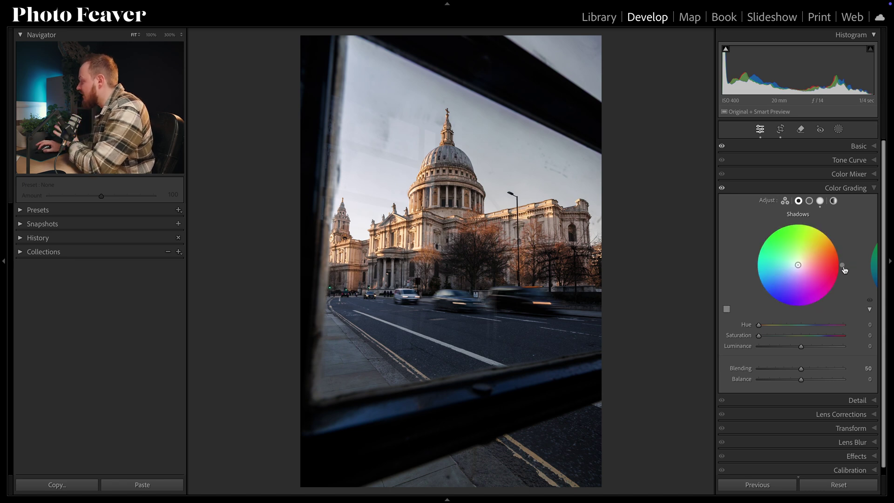
Step: Tint the shadows with Hue 50 and Saturation 20, then compare before and after
left_click_drag(842, 265, 830, 234)
left_click(866, 324)
type("50")
key("Return")
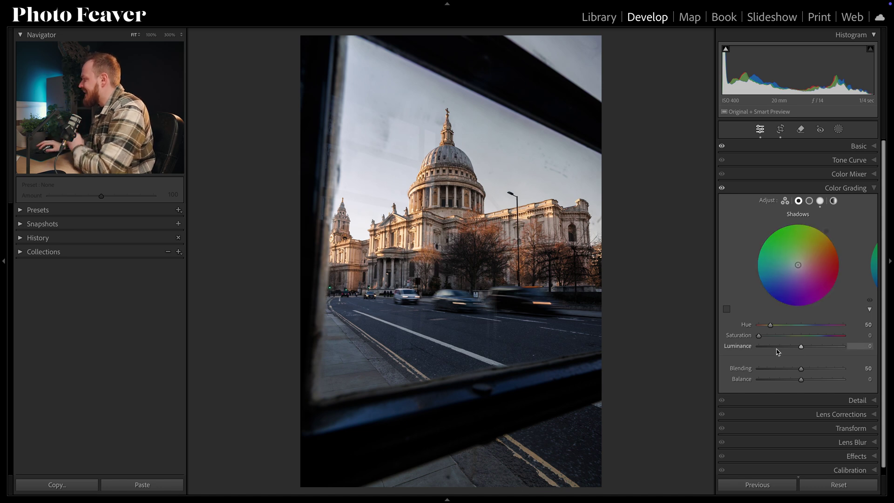
left_click_drag(758, 336, 811, 336)
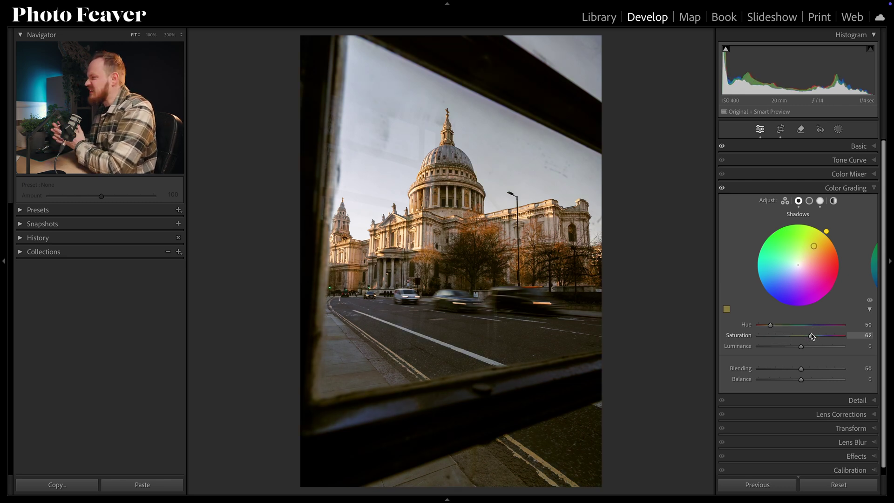
left_click_drag(812, 336, 776, 338)
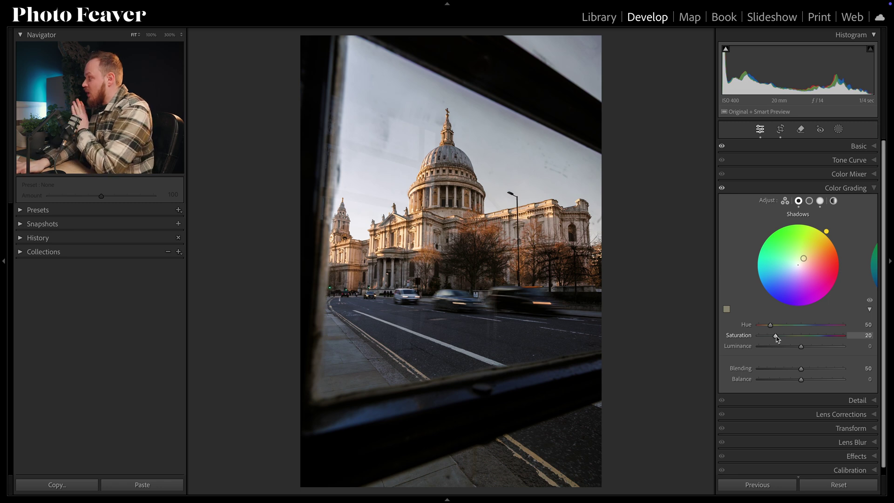
key("backslash")
key("backslash")
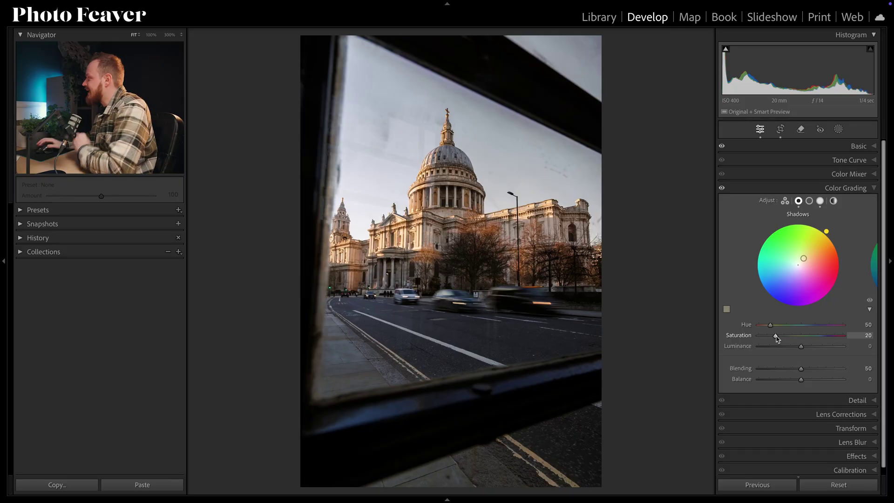
Step: Raise Red, Orange and Yellow to +15 in the HSL Saturation mixer
left_click(860, 190)
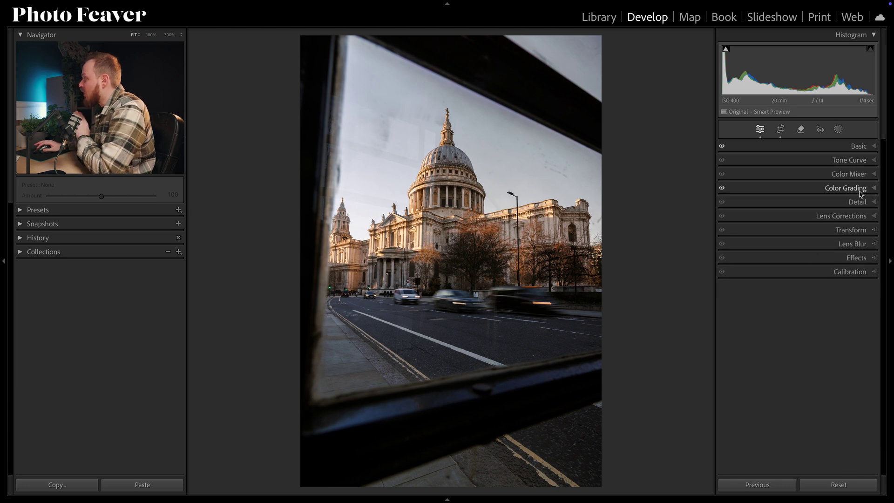
left_click(859, 180)
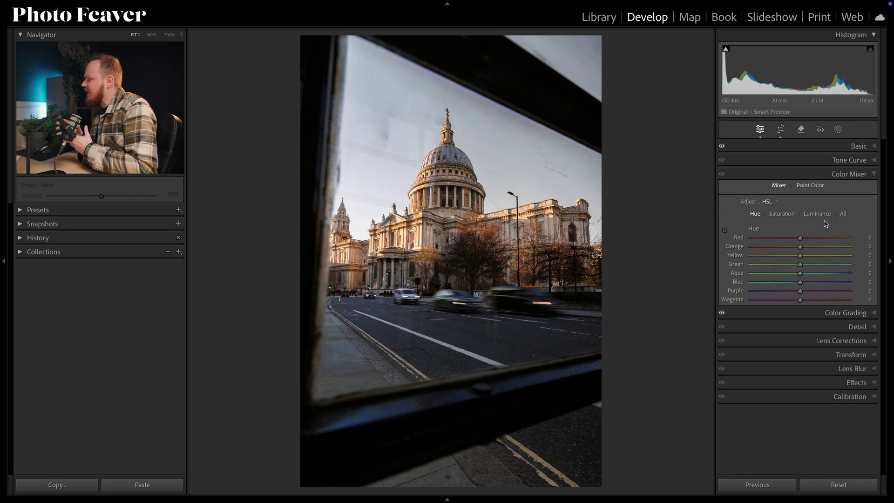
left_click(780, 215)
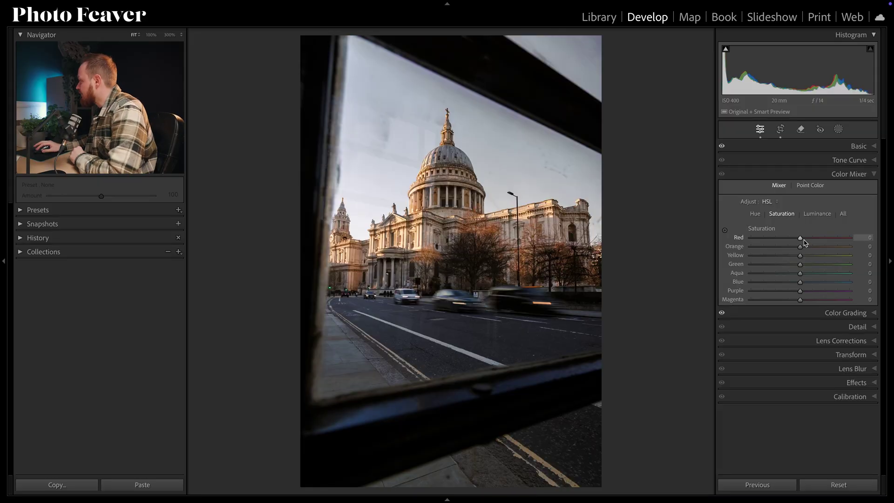
left_click(868, 237)
type("15")
key("Tab")
type("15")
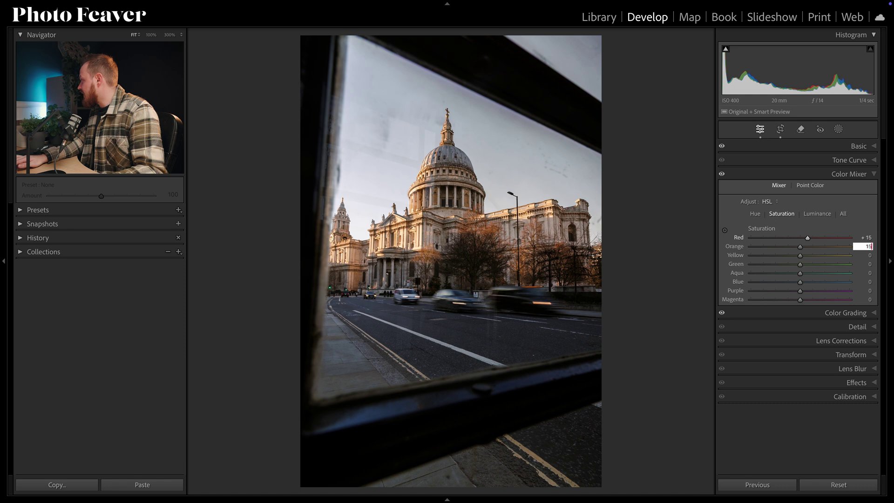
key("Tab")
type("15")
key("Tab")
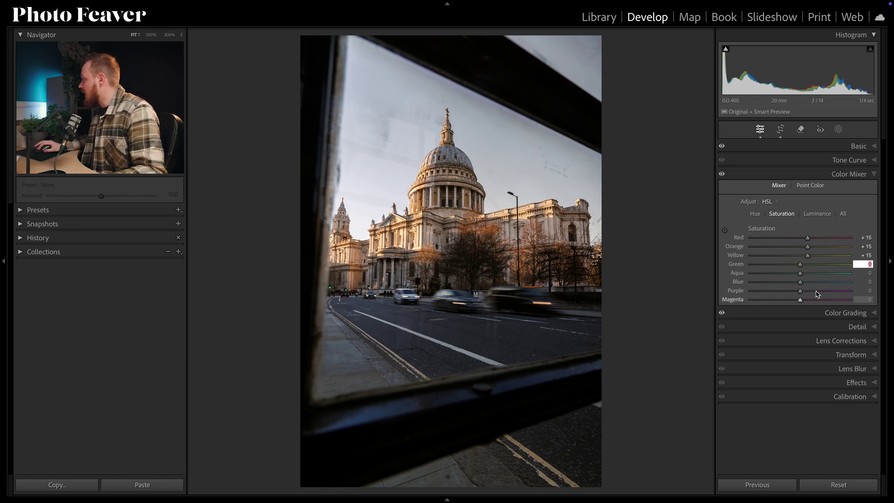
Step: Lower Aqua, Blue, Purple and Magenta saturation to -25
left_click(865, 273)
type("-25")
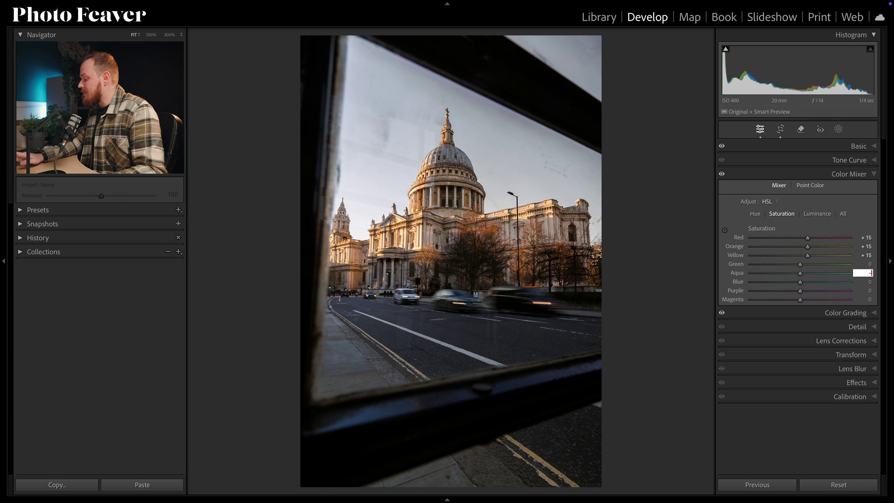
key("Tab")
type("-25")
key("Tab")
type("-25")
key("Tab")
type("-25")
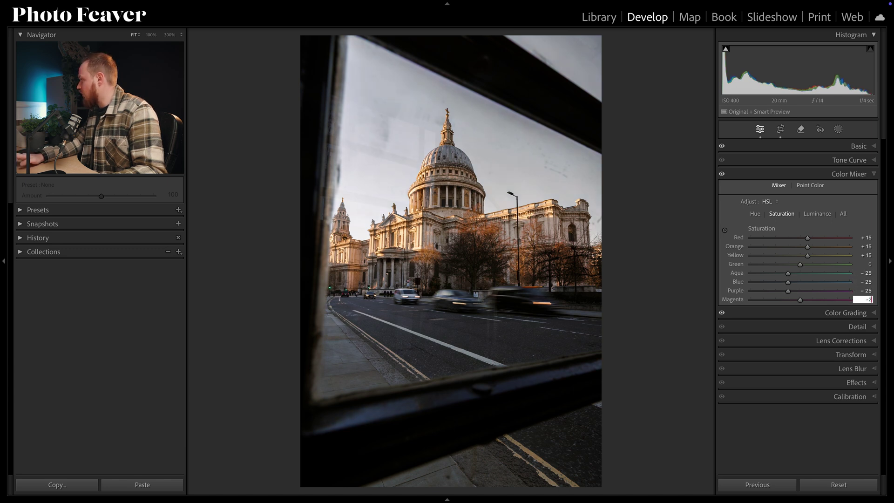
key("Return")
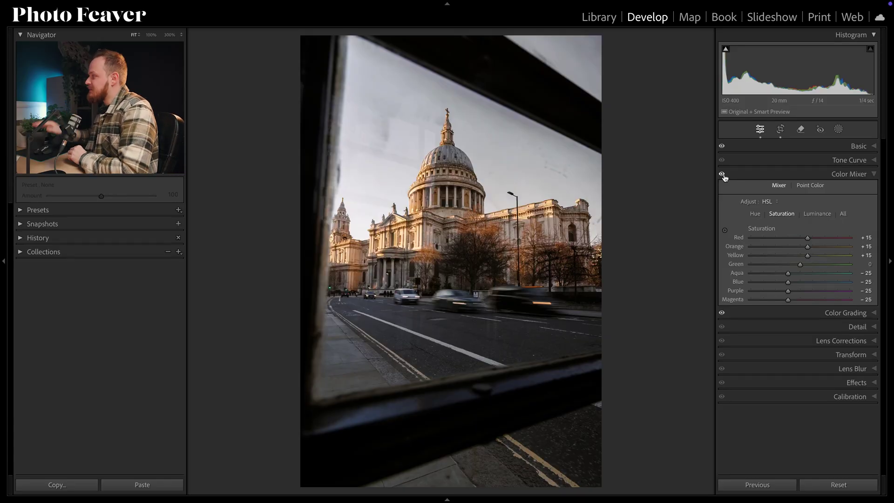
Step: Add a linear gradient mask up from the photo's bottom with Exposure -0.75
left_click(838, 129)
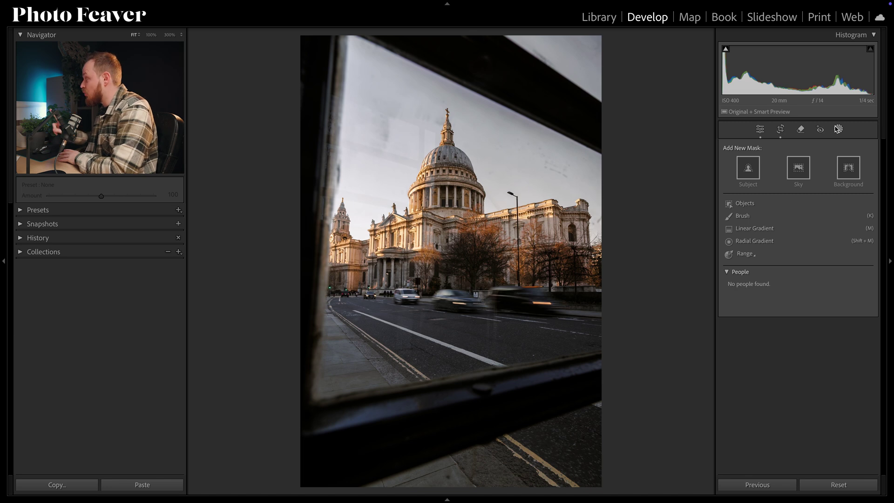
left_click(763, 228)
left_click_drag(486, 477, 490, 284)
left_click_drag(803, 320, 797, 323)
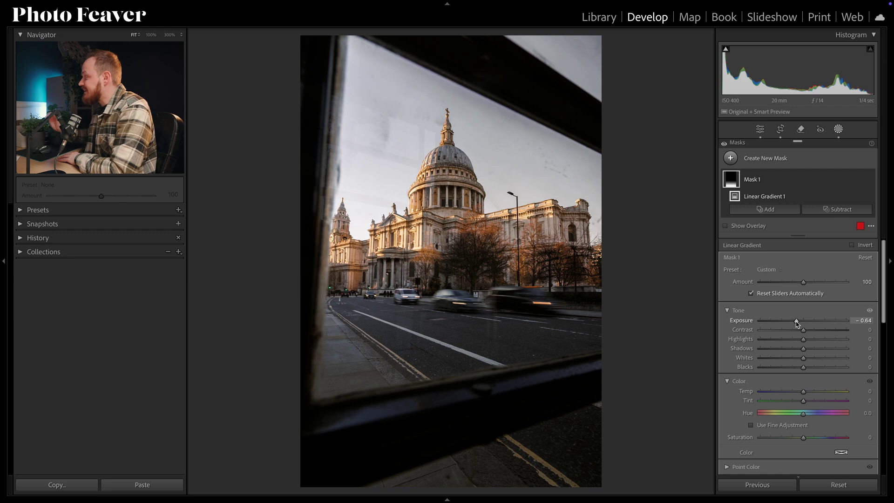
left_click(865, 320)
type("- 0")
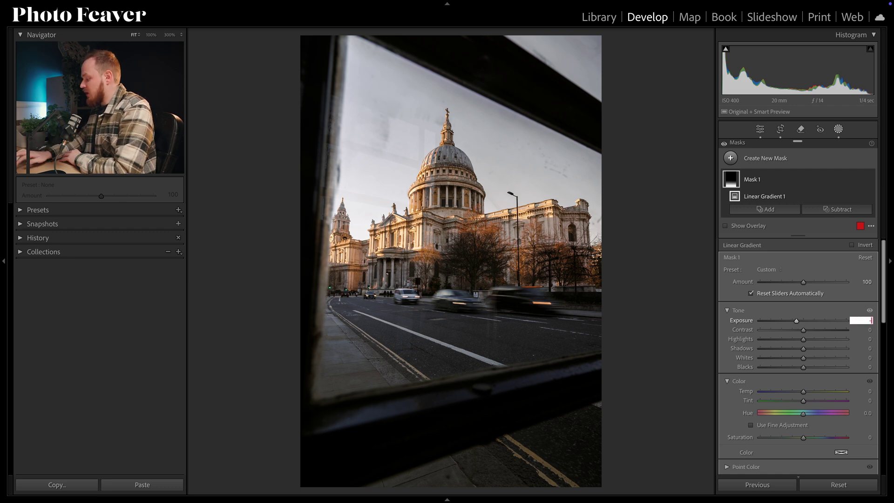
type(".75")
key("Return")
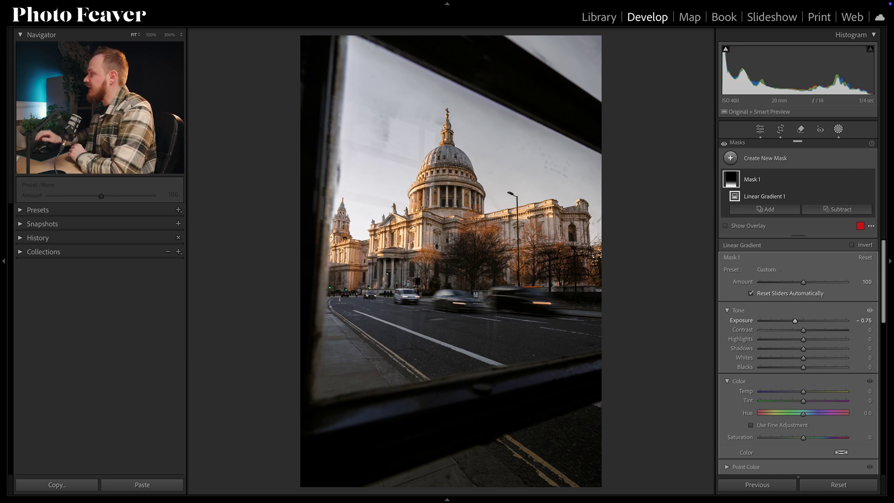
left_click(731, 159)
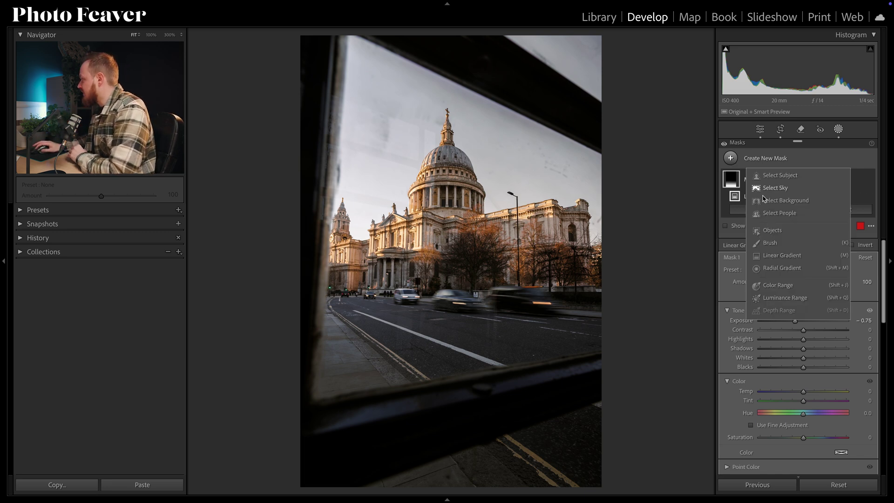
Step: Draw a radial gradient mask over the upper-left part of the photo
left_click(776, 269)
left_click_drag(346, 145, 491, 326)
left_click_drag(491, 145, 491, 132)
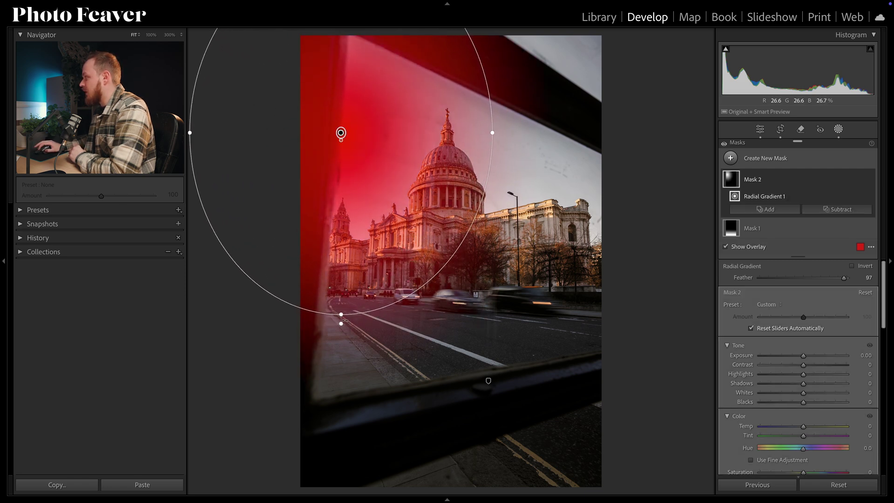
left_click_drag(341, 315, 341, 321)
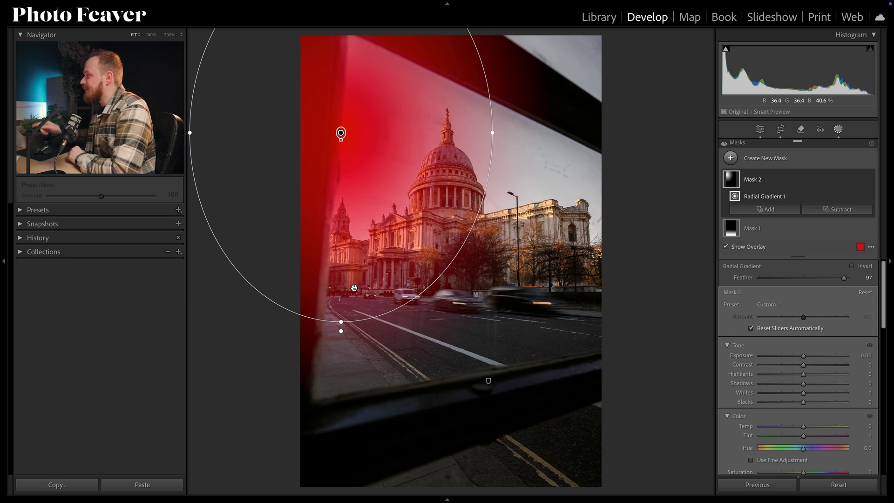
Step: Subtract a luminance range sampled at the photo's top and hide the mask overlay
left_click(832, 213)
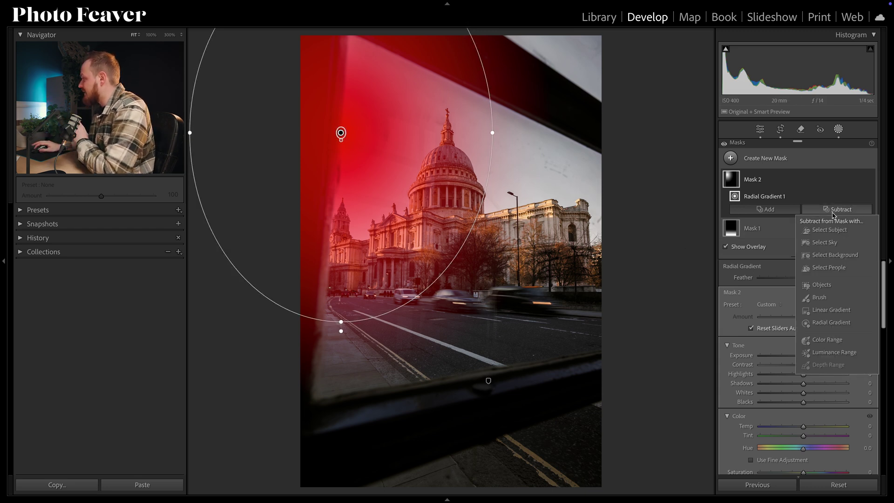
left_click(833, 353)
left_click(424, 51)
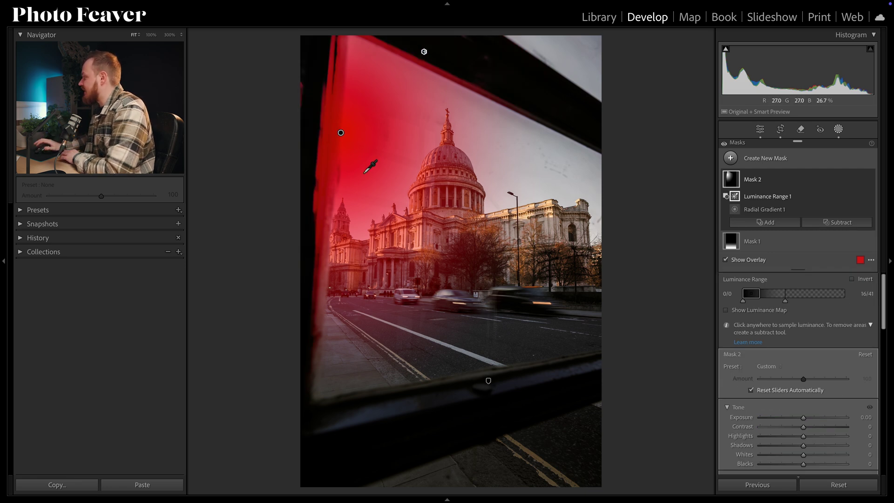
scroll(811, 358, "down", 3)
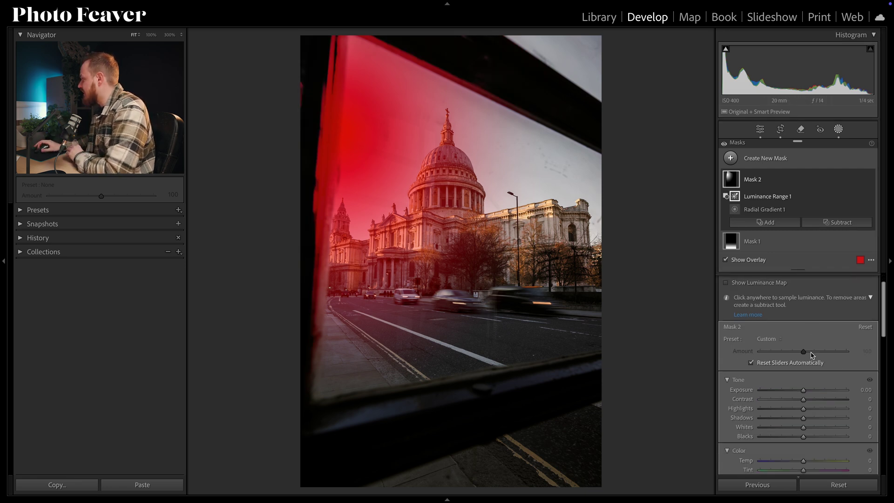
left_click(803, 343)
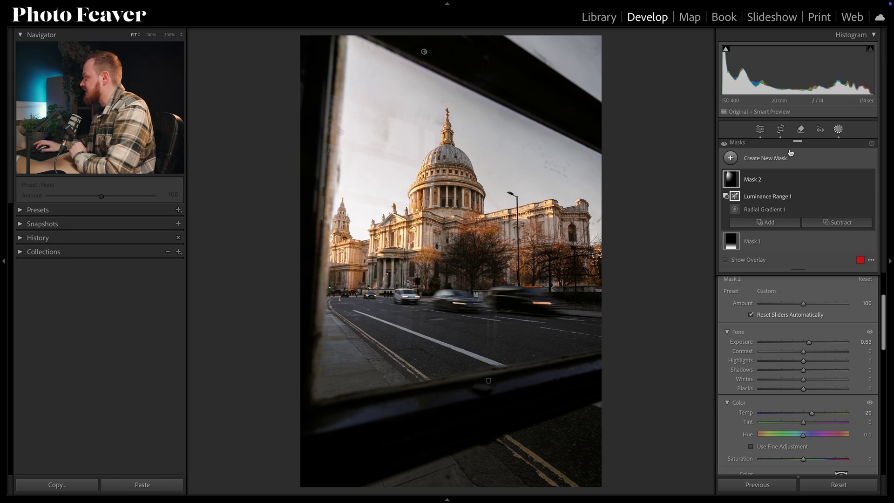
Step: Close Masking and toggle the before view to compare with the edited photo
left_click(767, 137)
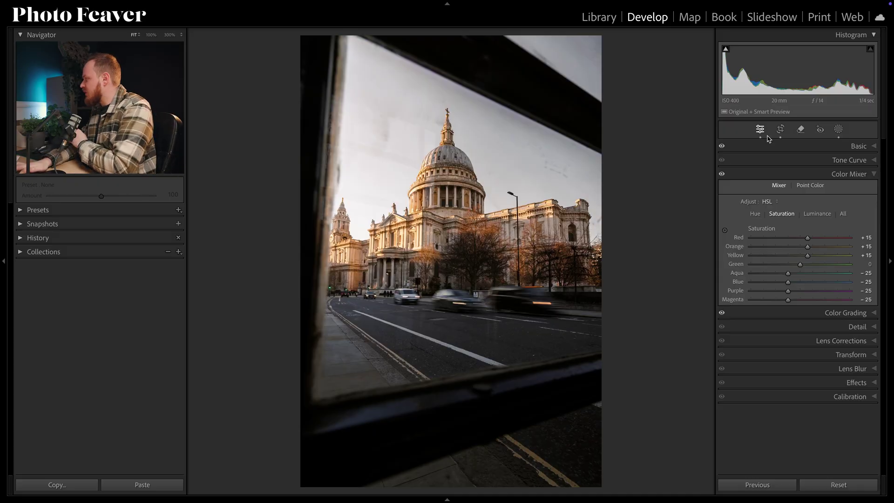
key("backslash")
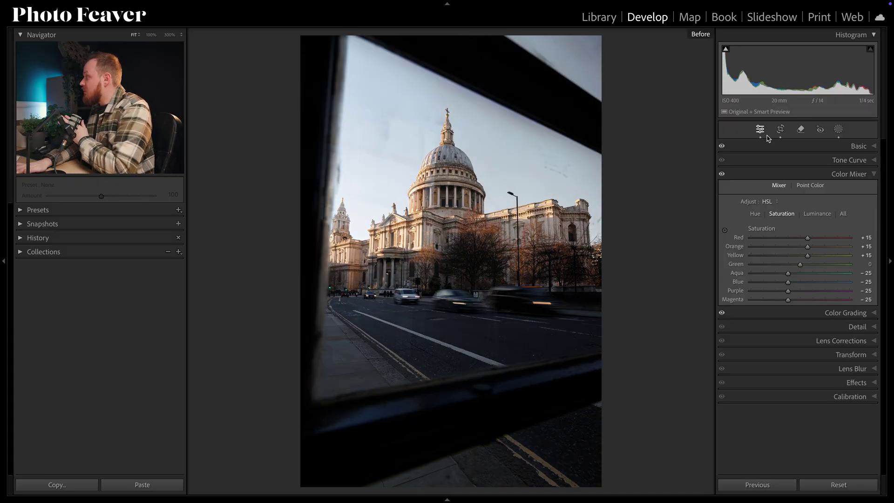
key("backslash")
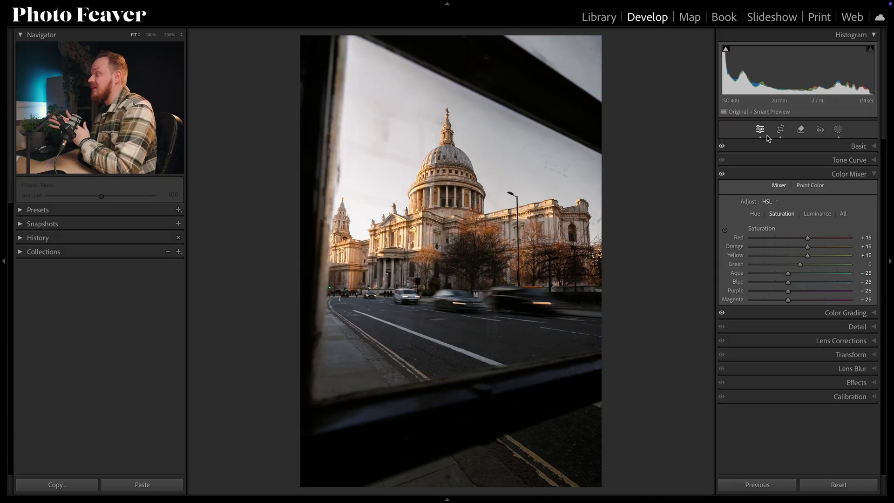